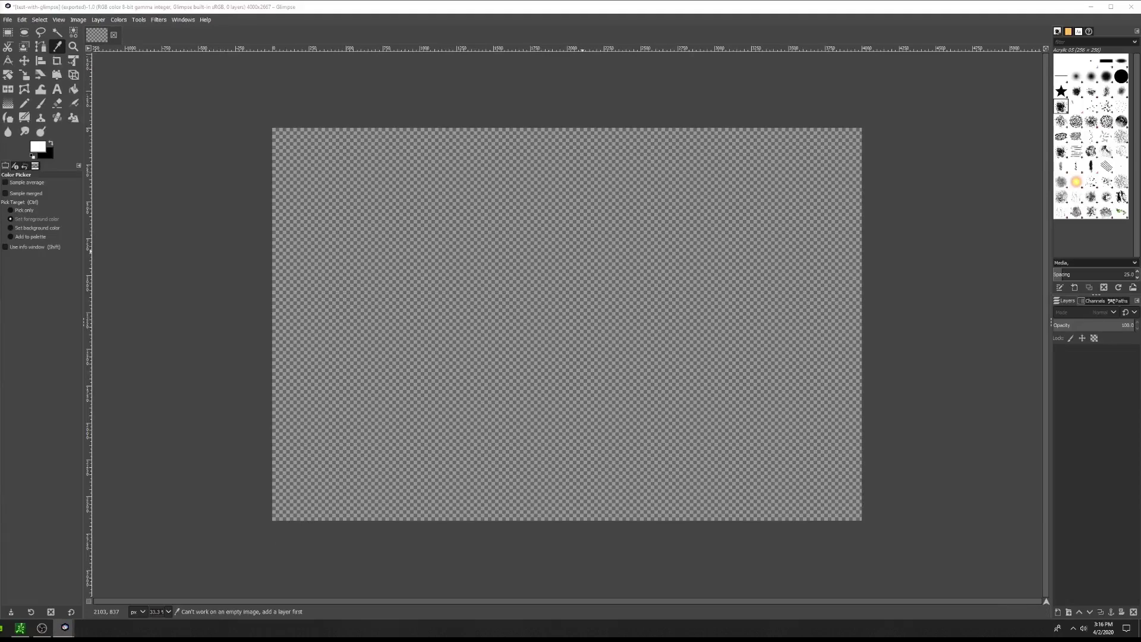
Add the laptop photo as a layer and enter "Working From Home" in a wide text box across its lower part
key("Return")
key("t")
left_click_drag(363, 448, 812, 510)
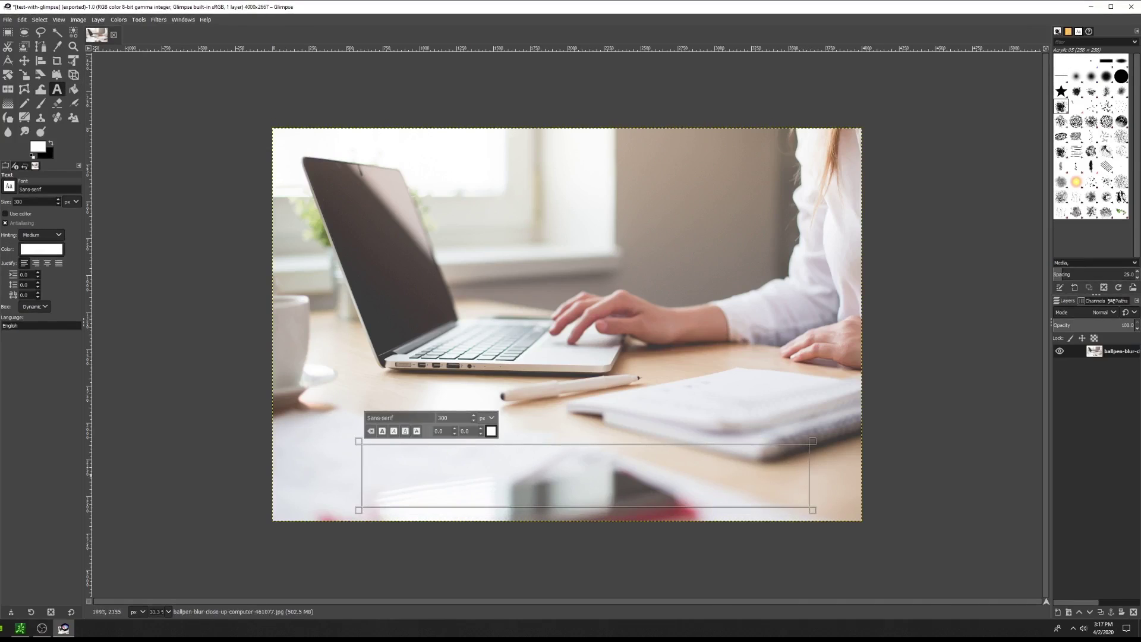
left_click_drag(354, 437, 306, 415)
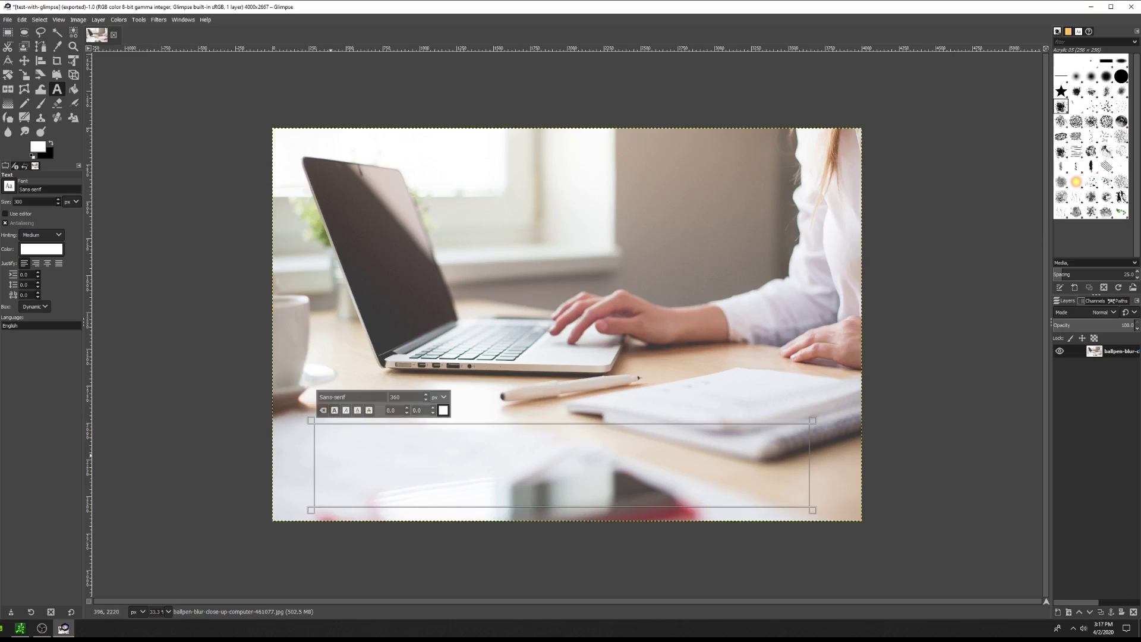
type("Workin")
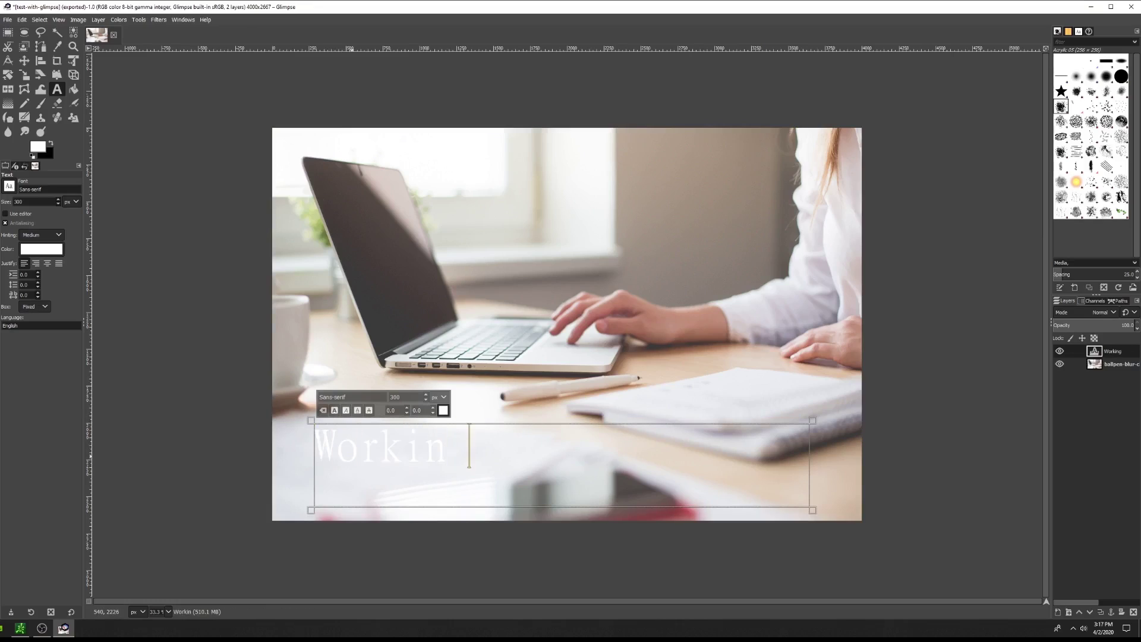
type("g From Home")
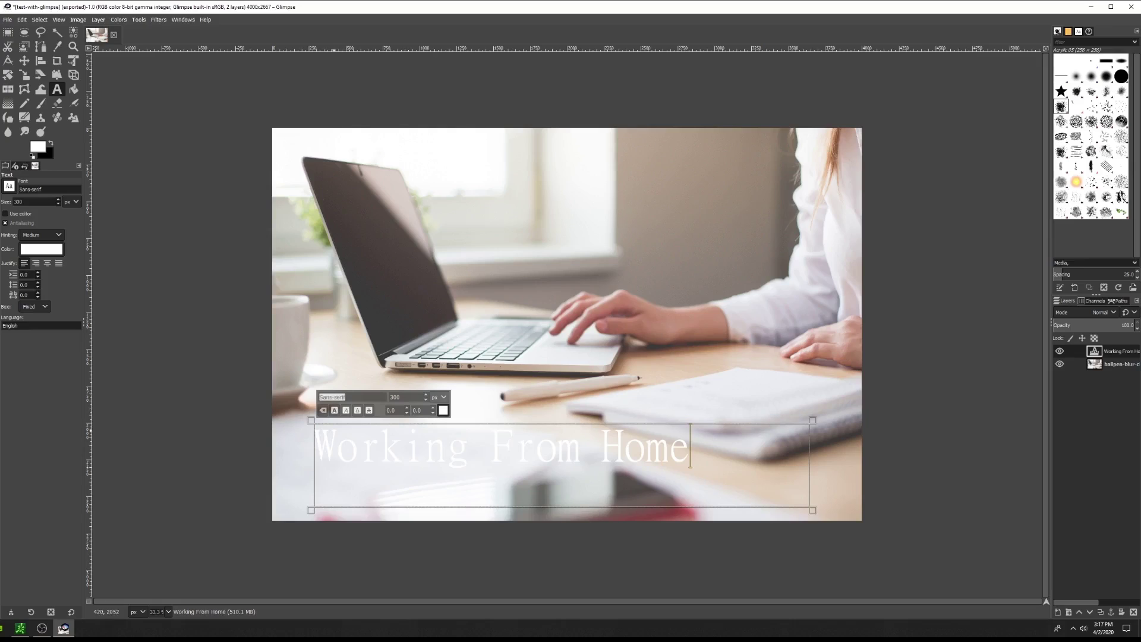
Make the whole "Working From Home" text bold and set its kerning to -20
triple_click(359, 446)
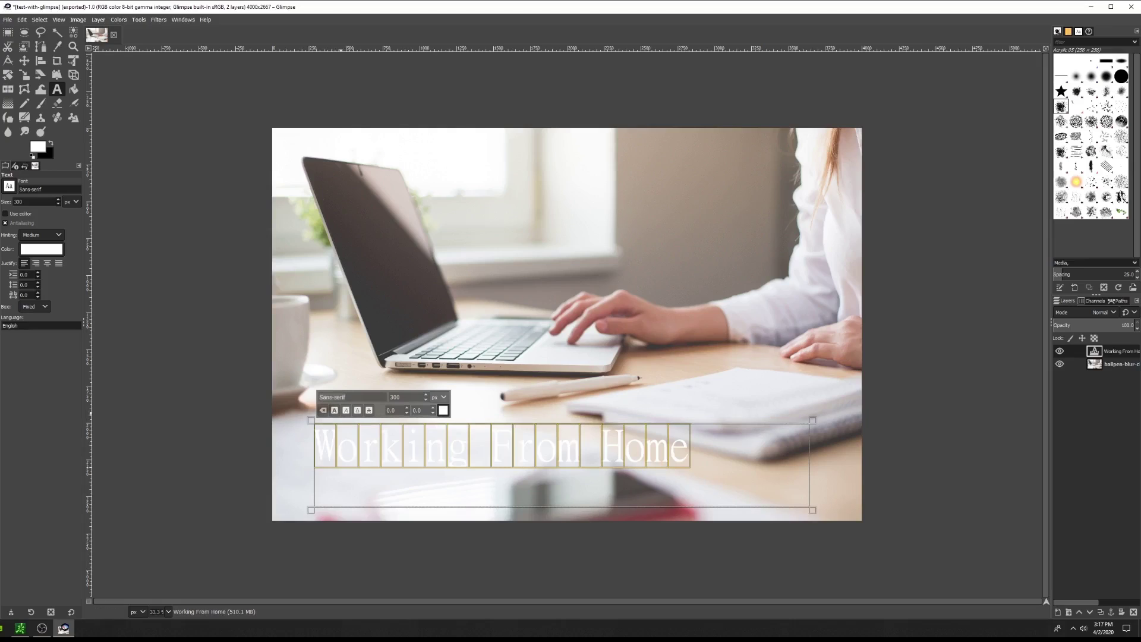
left_click(334, 410)
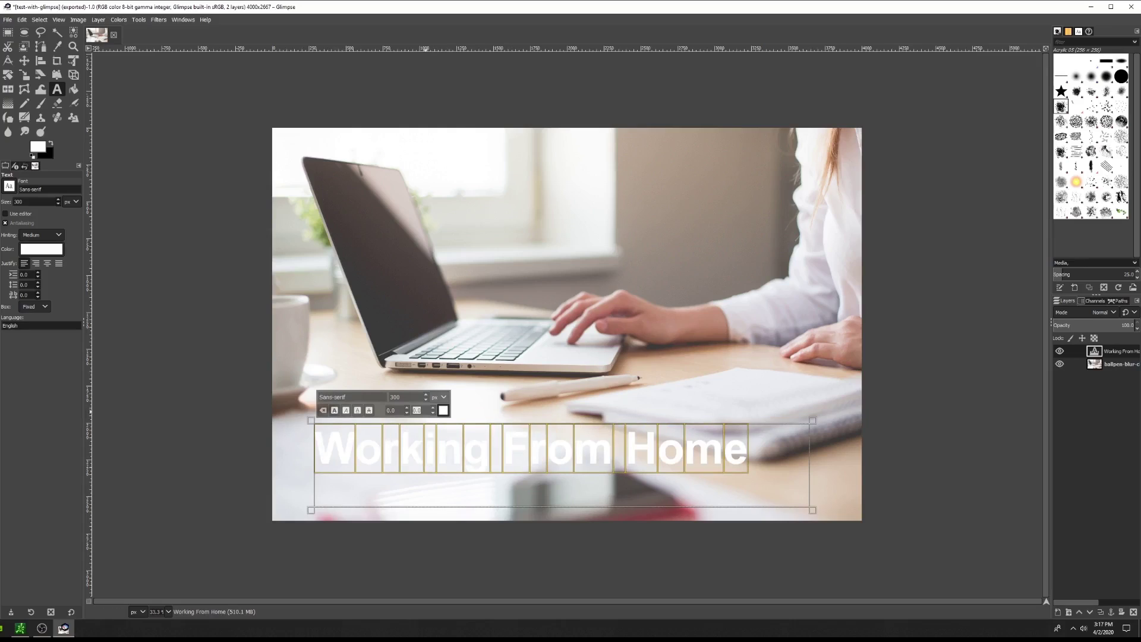
type("-20")
key("Return")
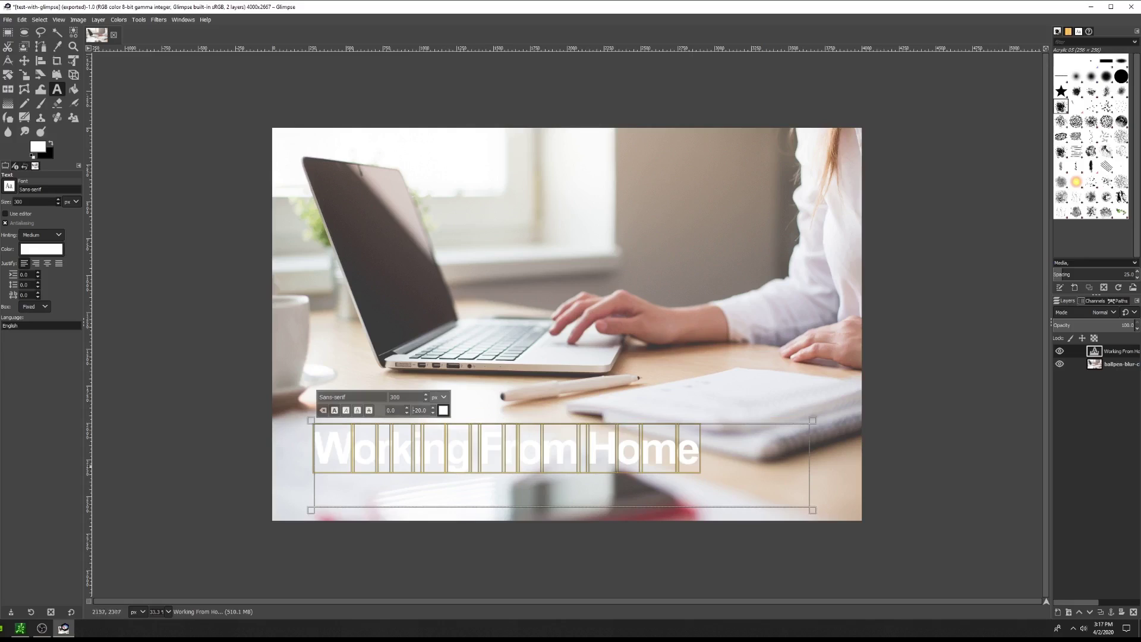
Change the colour of the "Working From Home" text to black
left_click(443, 410)
left_click_drag(370, 447, 363, 452)
left_click(469, 489)
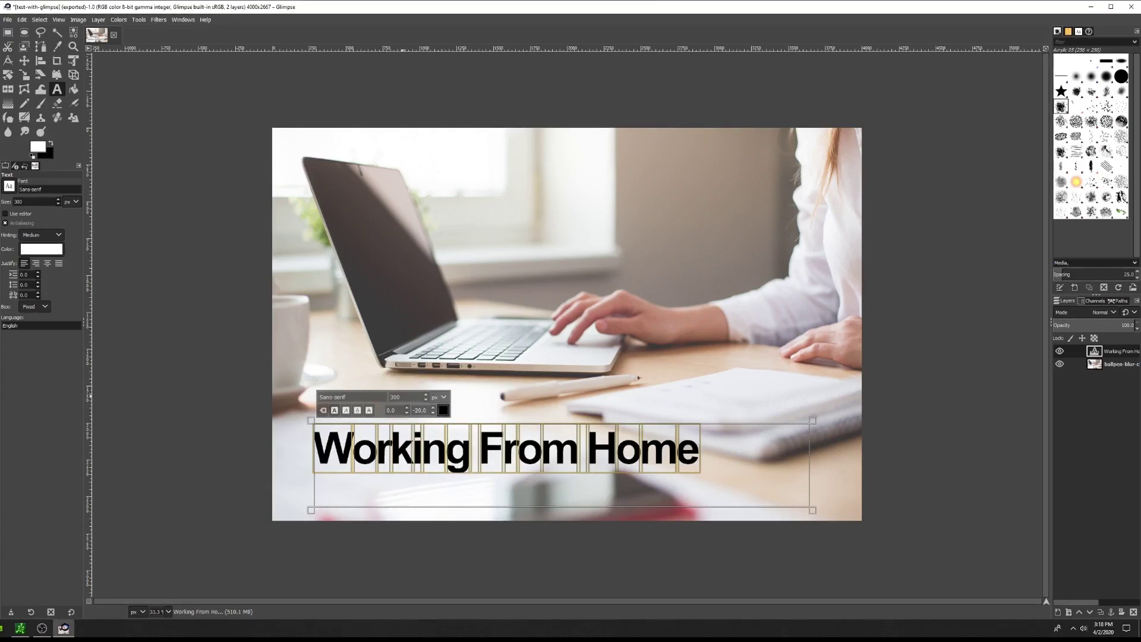
Set the "Working From Home" text size to 360 px and shift the text to centre it near the photo's lower edge
type("360")
key("Return")
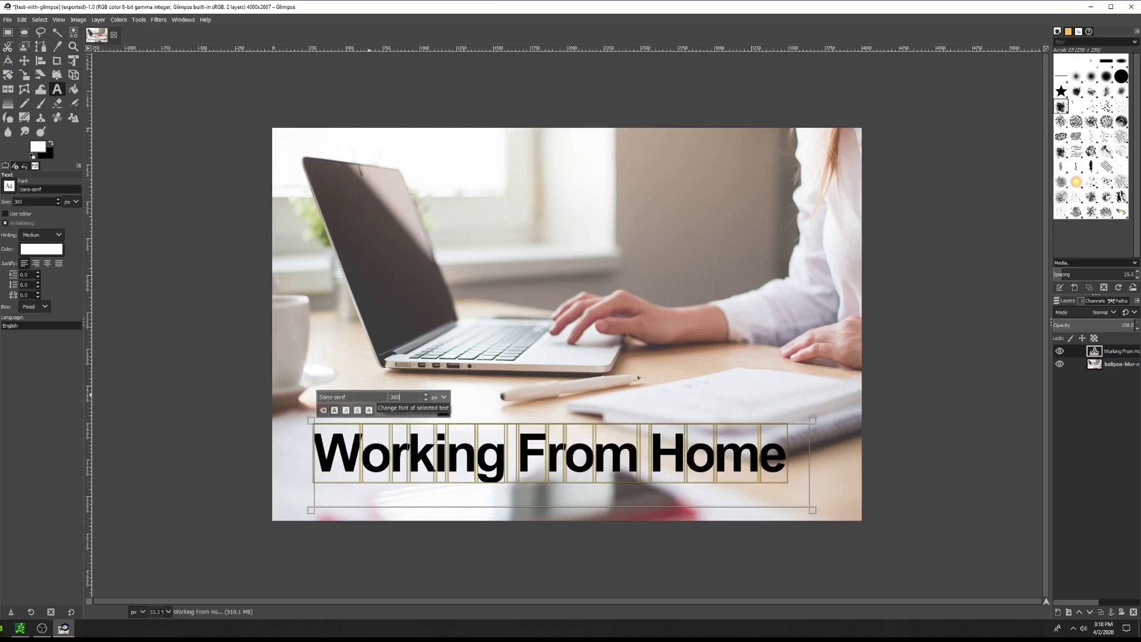
left_click(24, 60)
left_click_drag(618, 446, 575, 465)
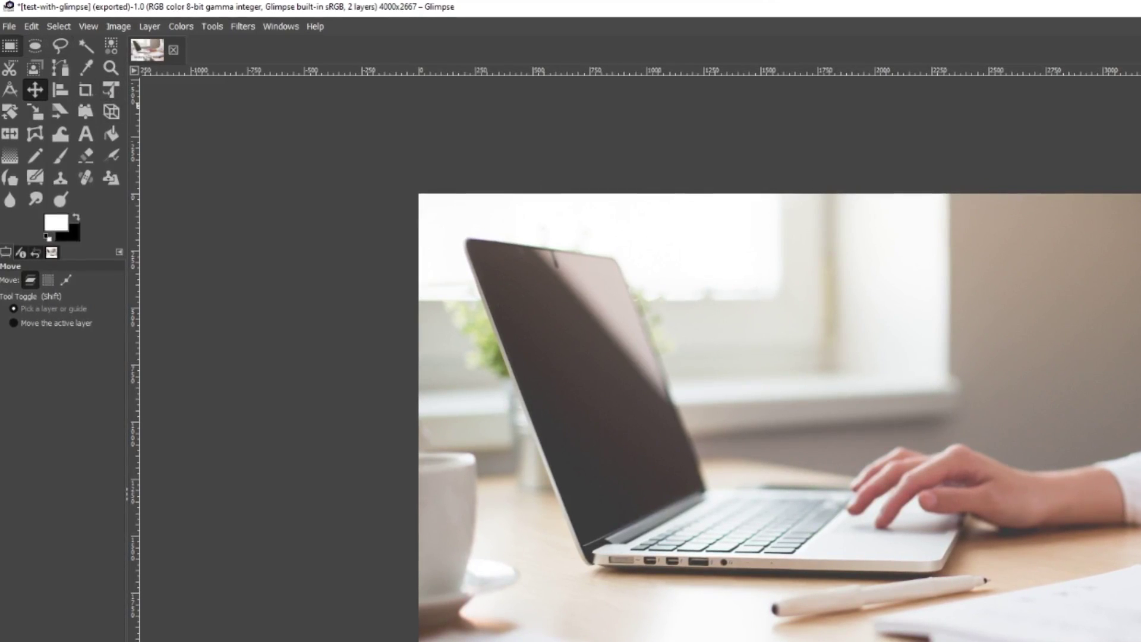
Select a rectangle of about 3504 × 453 px around the text and create a new transparent layer
key("r")
left_click_drag(305, 424, 821, 490)
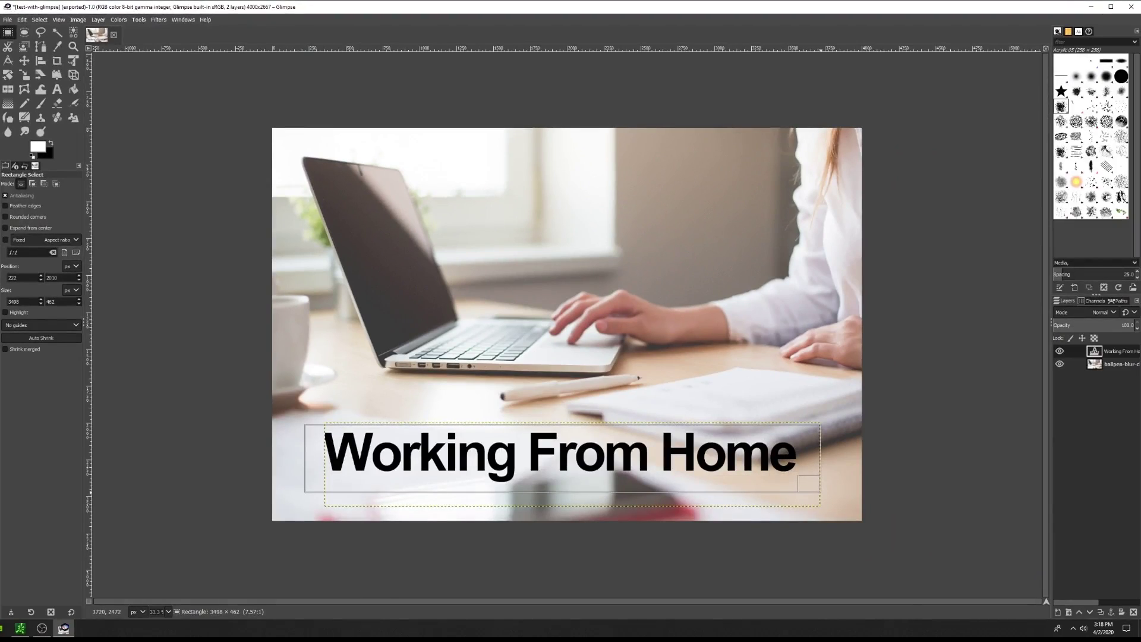
left_click(1058, 612)
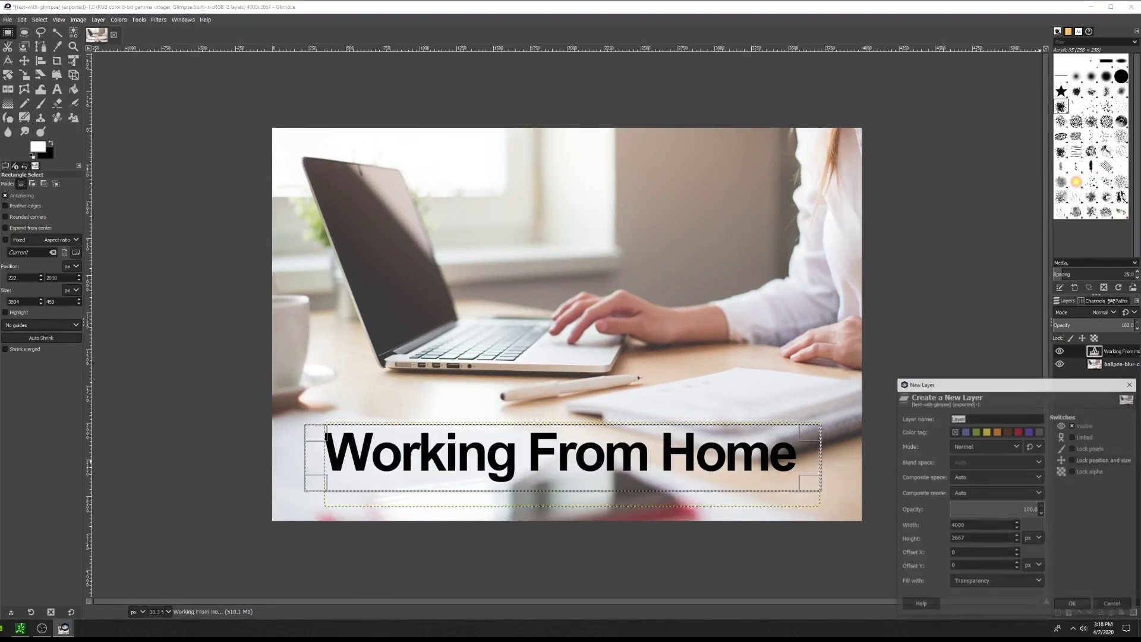
key("Return")
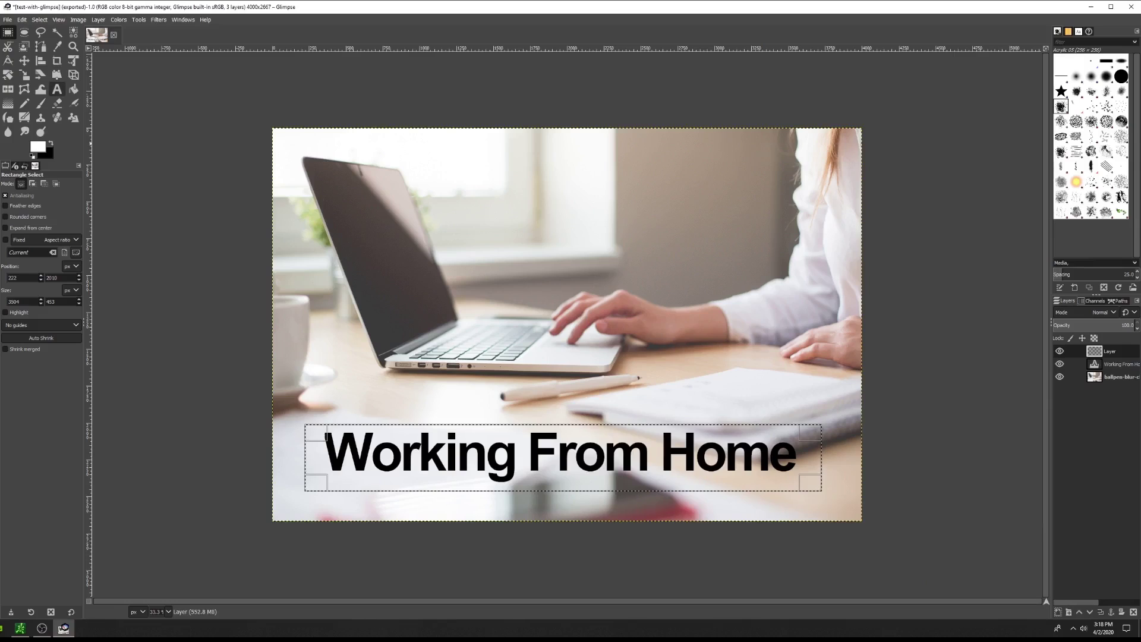
Bucket-fill the selection on the new layer with light green sampled from the plant, and place that layer beneath the text
key("o")
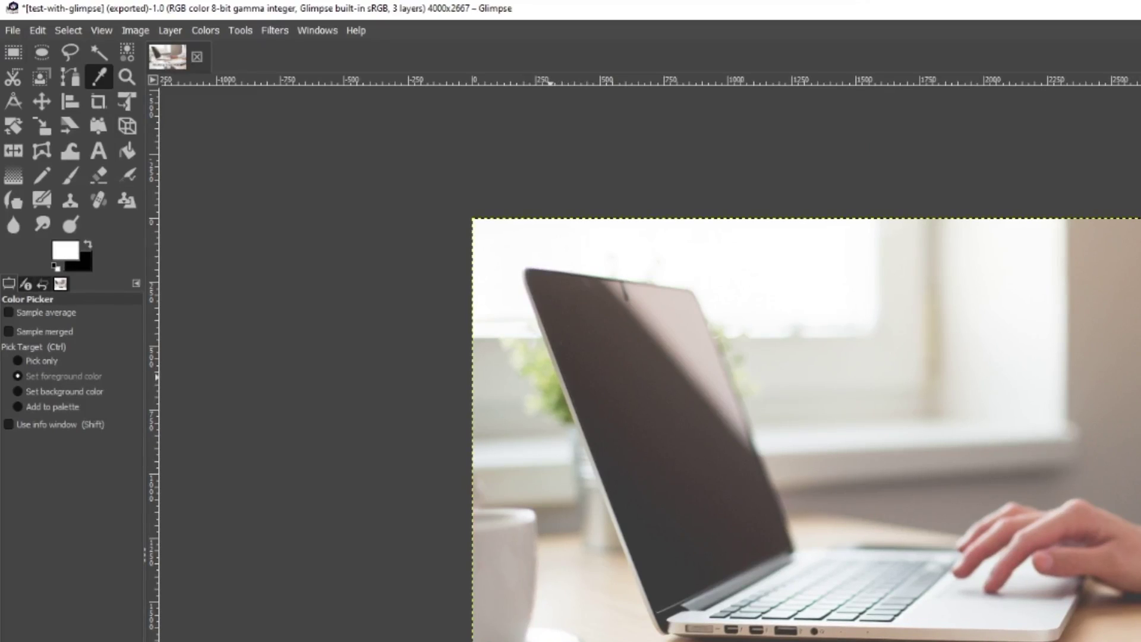
left_click(551, 377)
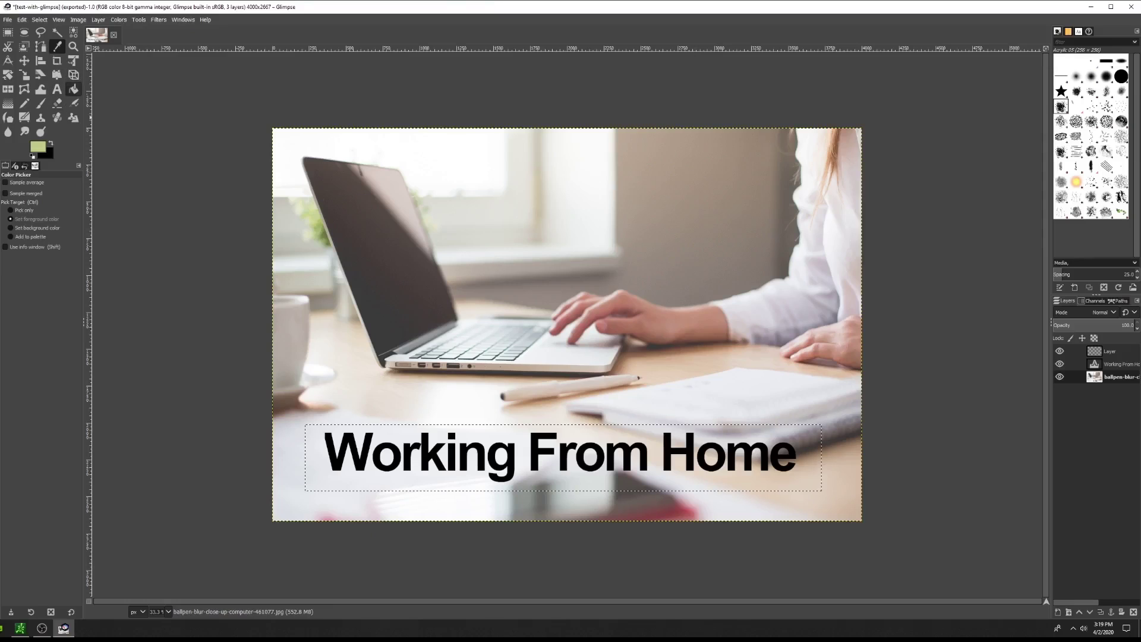
left_click(127, 151)
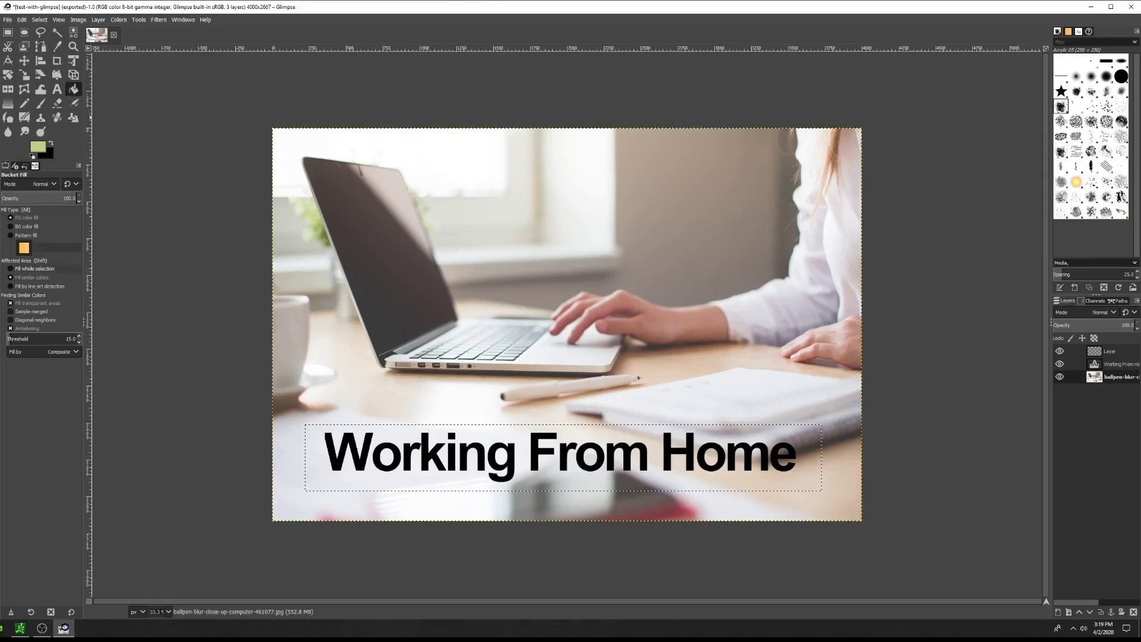
left_click(1108, 352)
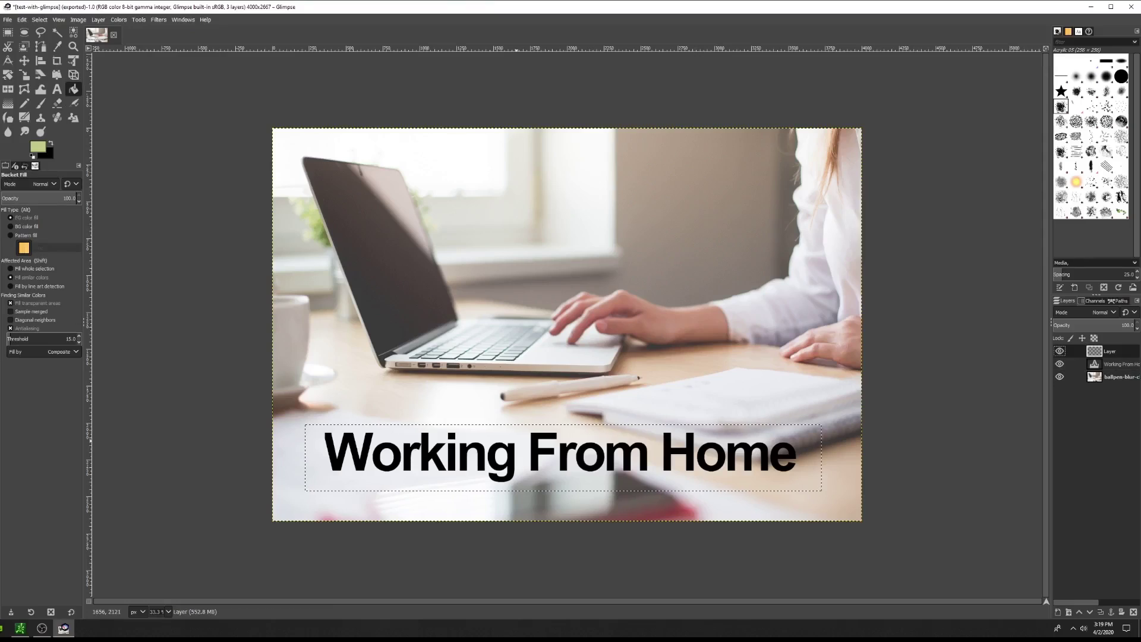
left_click(486, 448)
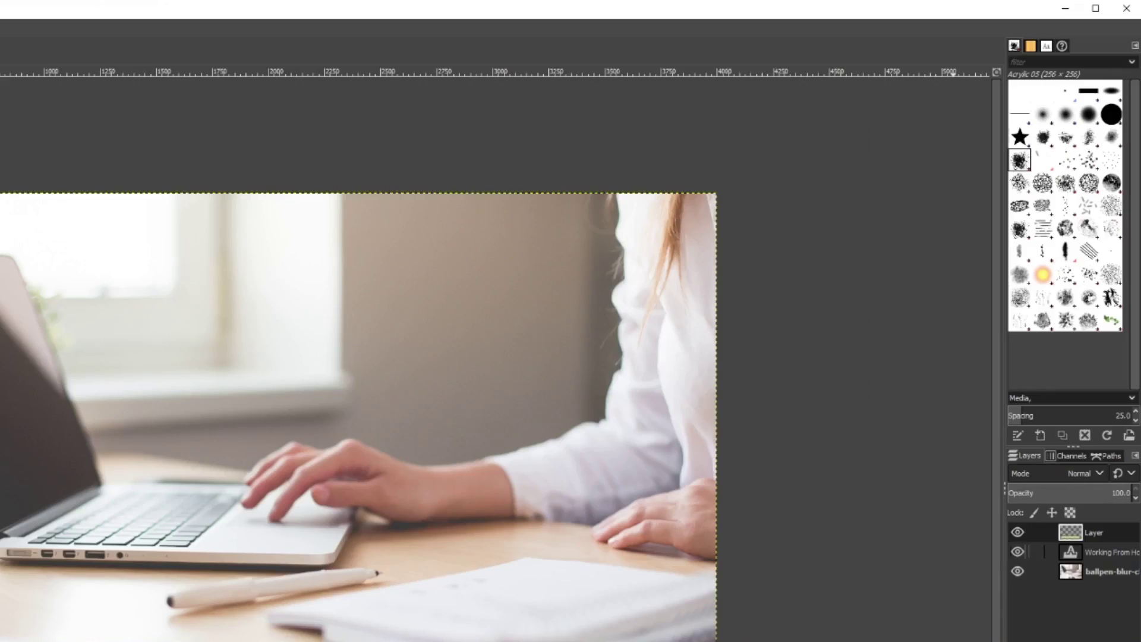
left_click_drag(1070, 552, 1068, 527)
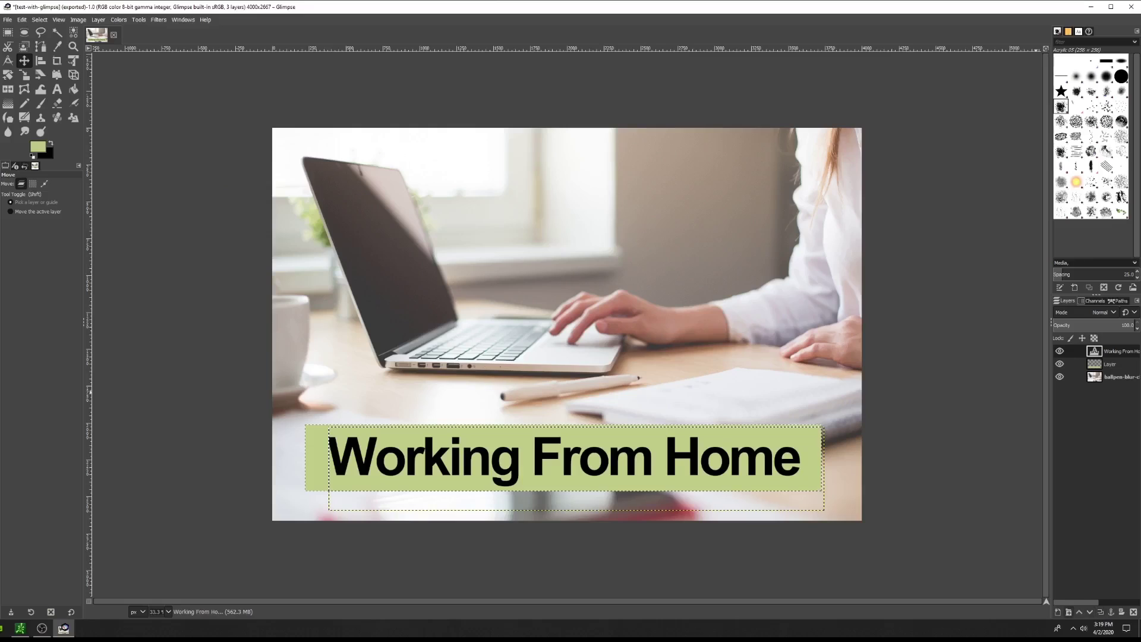
Paint a rough-edged green banner over the text on a new transparent layer with the acrylic brush, and place that layer beneath the text
left_click(1057, 612)
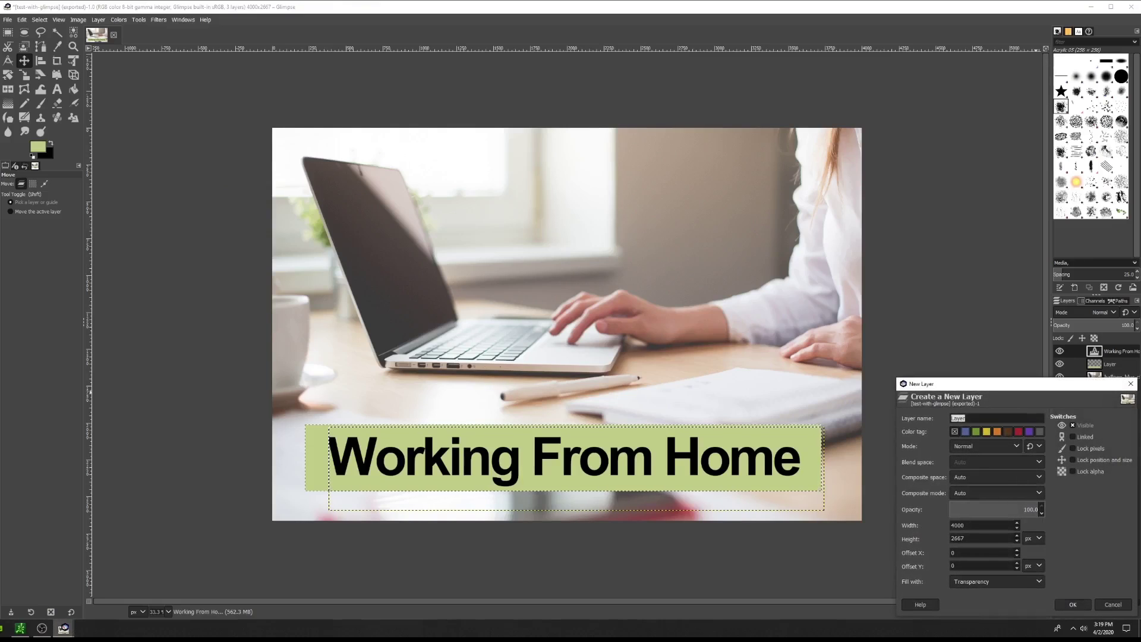
key("Return")
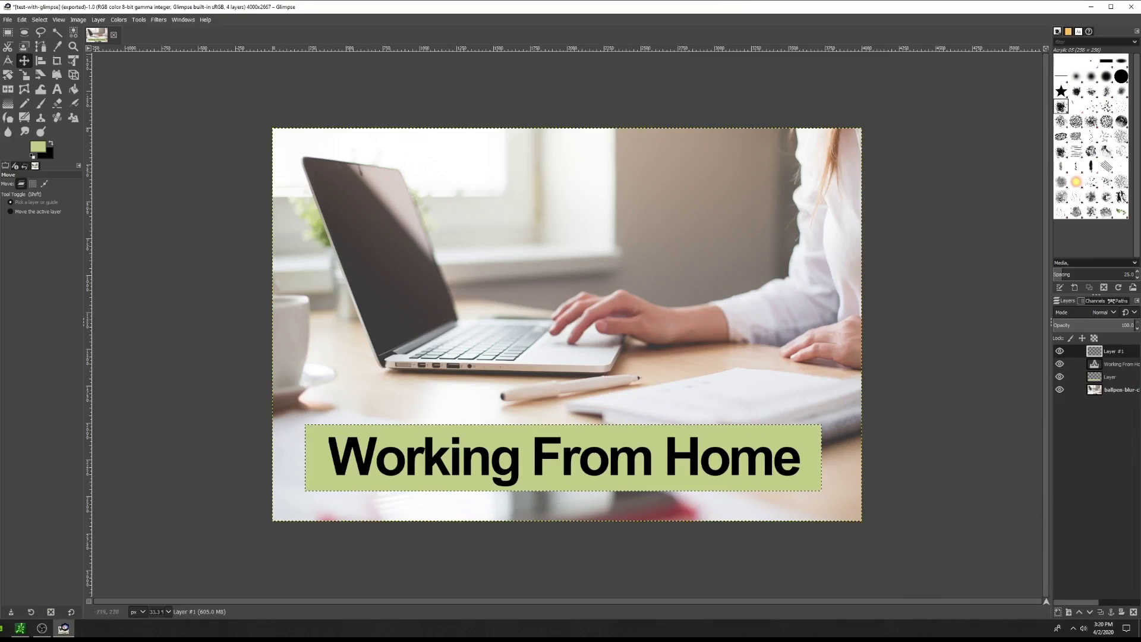
left_click(40, 103)
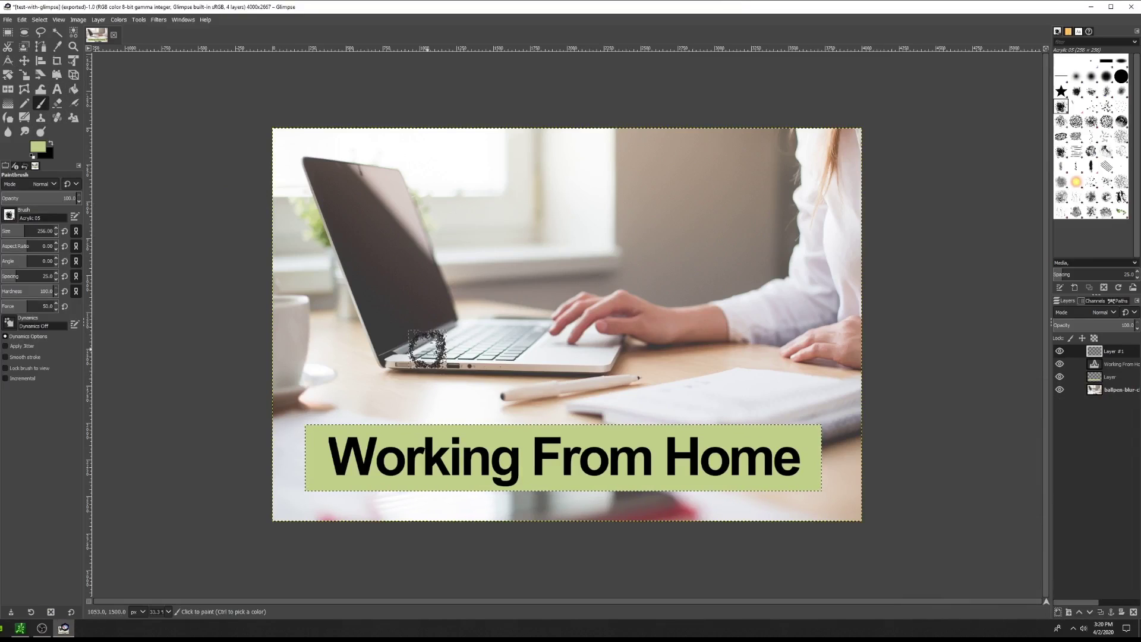
left_click(38, 146)
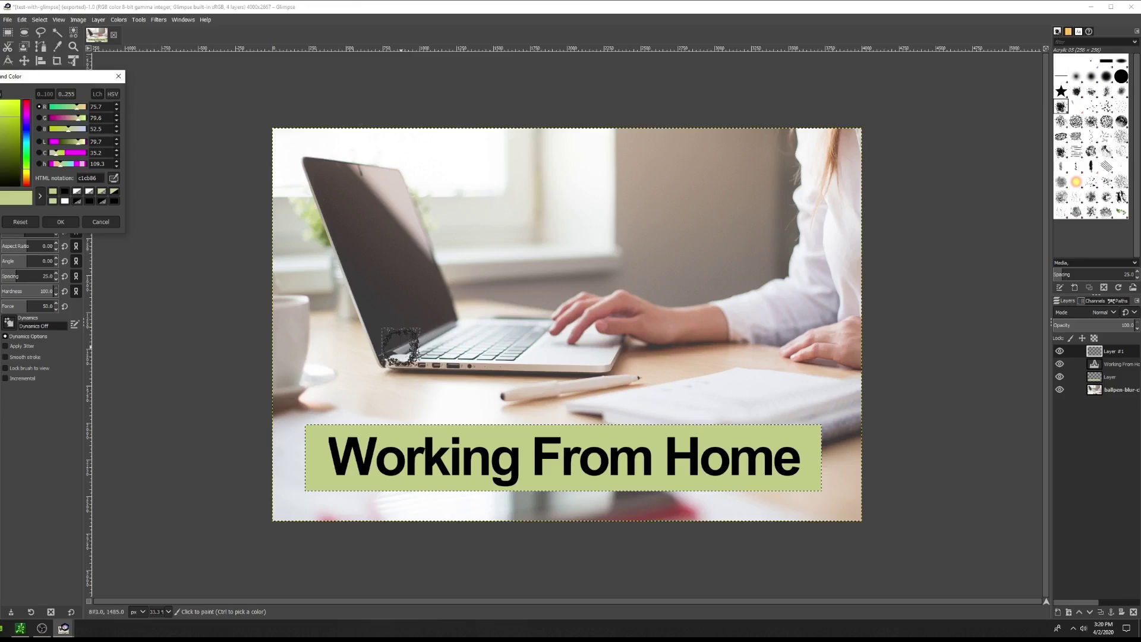
left_click(1113, 351)
mouse_move(343, 405)
left_mouse_down()
mouse_move(509, 433)
mouse_move(438, 433)
mouse_move(581, 407)
mouse_move(518, 427)
mouse_move(791, 426)
mouse_move(823, 481)
mouse_move(753, 496)
mouse_move(708, 491)
mouse_move(760, 484)
mouse_move(298, 483)
mouse_move(304, 465)
mouse_move(384, 478)
mouse_move(335, 478)
mouse_move(657, 463)
left_mouse_up()
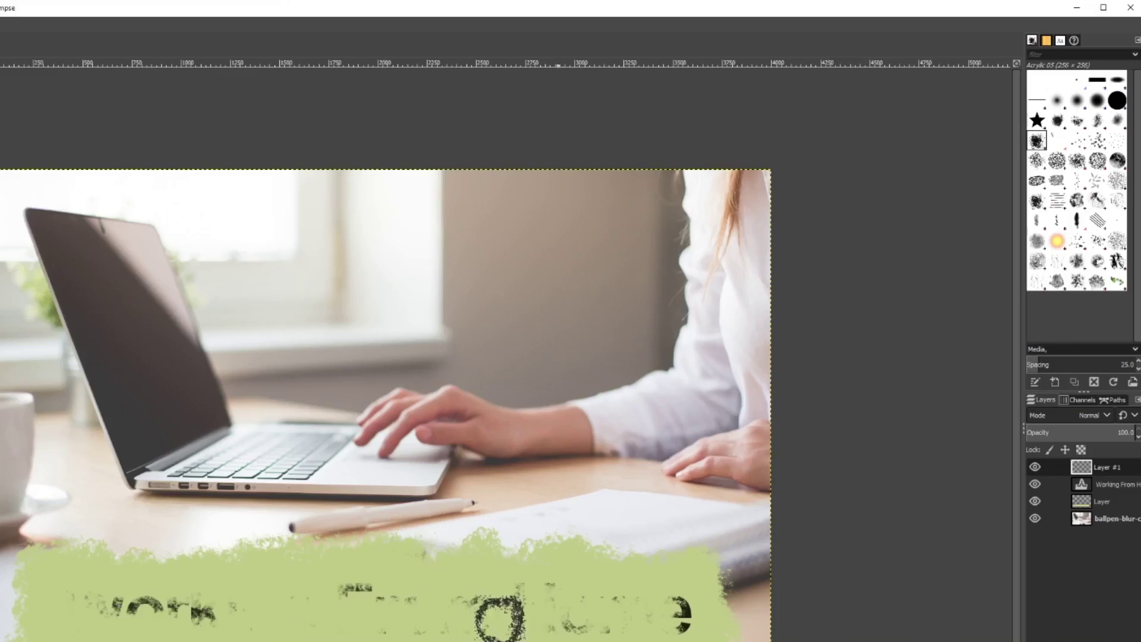
mouse_move(500, 617)
left_mouse_down()
mouse_move(675, 591)
mouse_move(701, 598)
mouse_move(547, 601)
mouse_move(680, 615)
left_mouse_up()
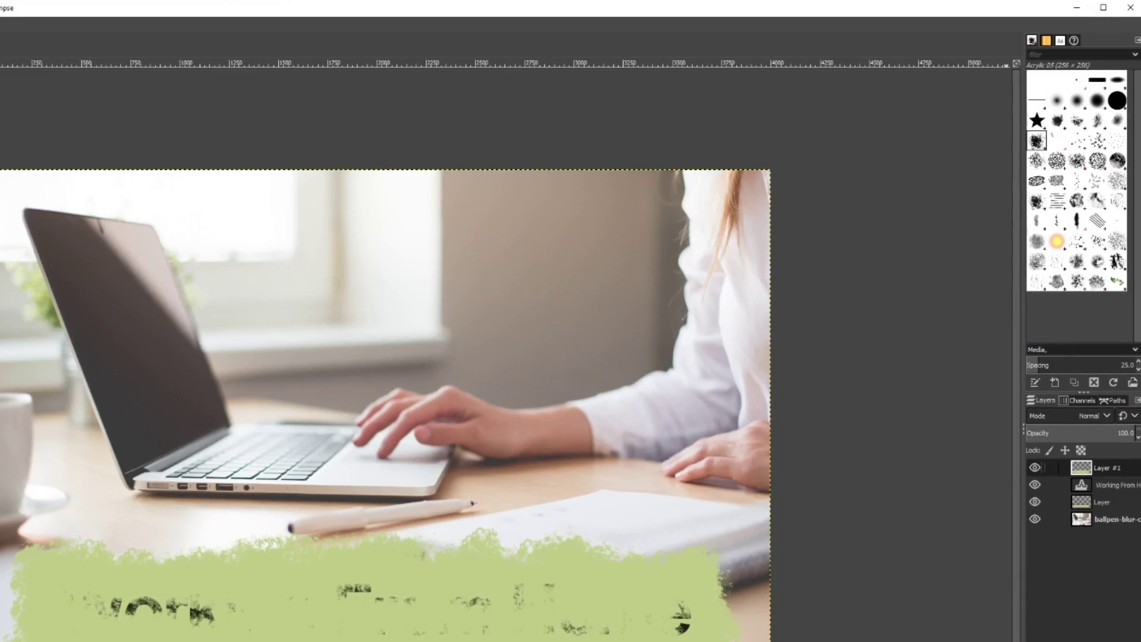
mouse_move(1105, 467)
left_mouse_down()
mouse_move(1108, 510)
mouse_move(1107, 500)
left_mouse_up()
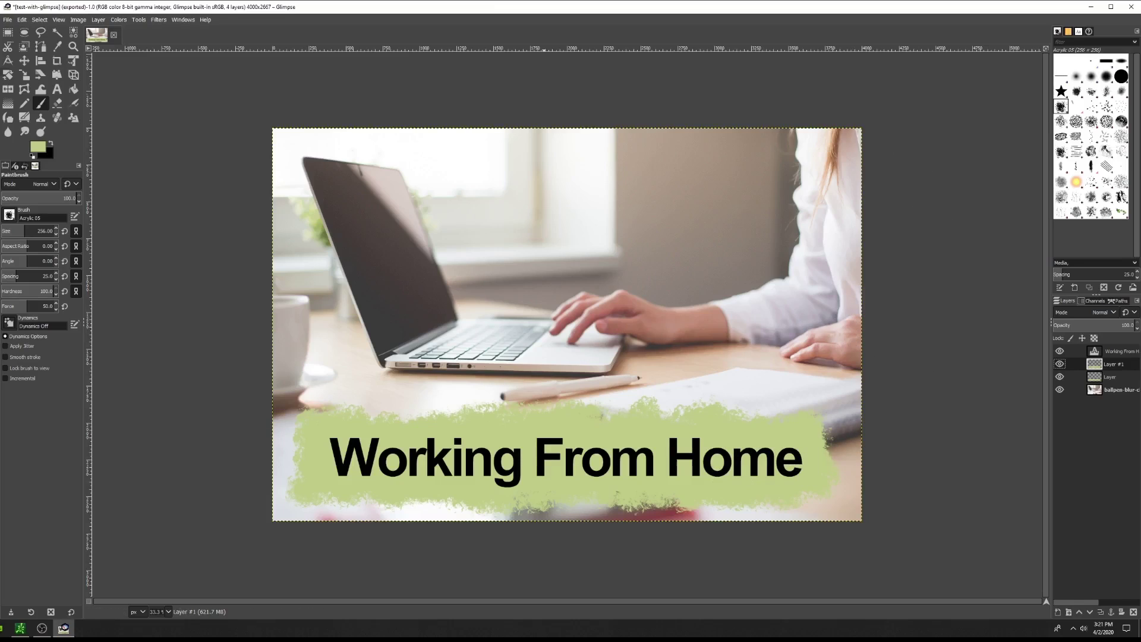
Export the image to the Desktop as test-with-glimpse.jpg with JPEG quality 100
left_click(8, 19)
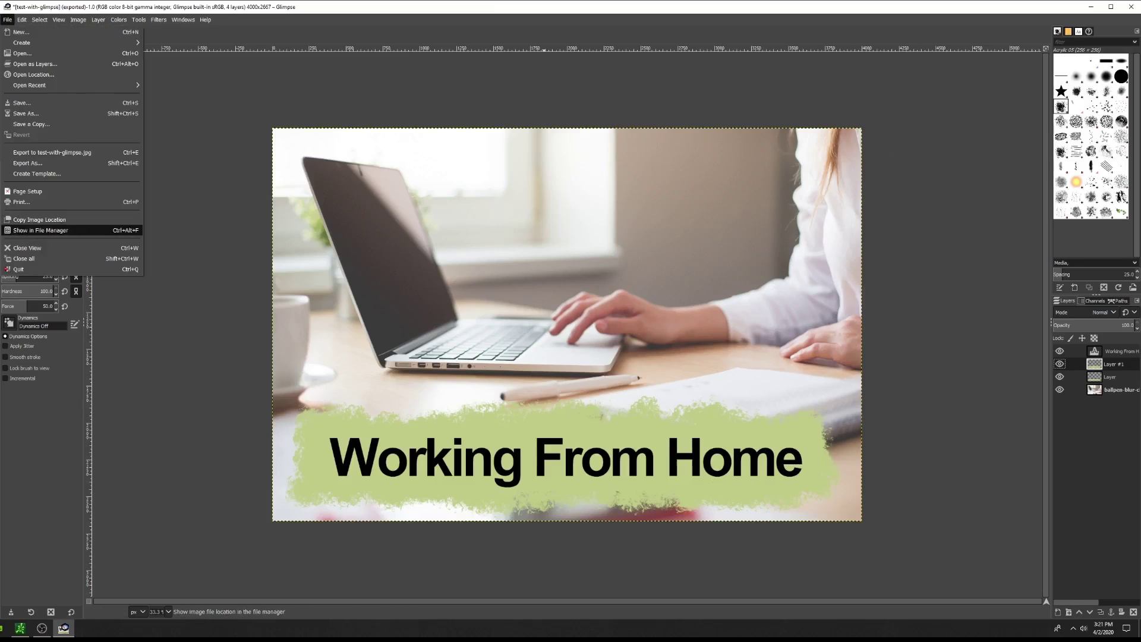
key("Return")
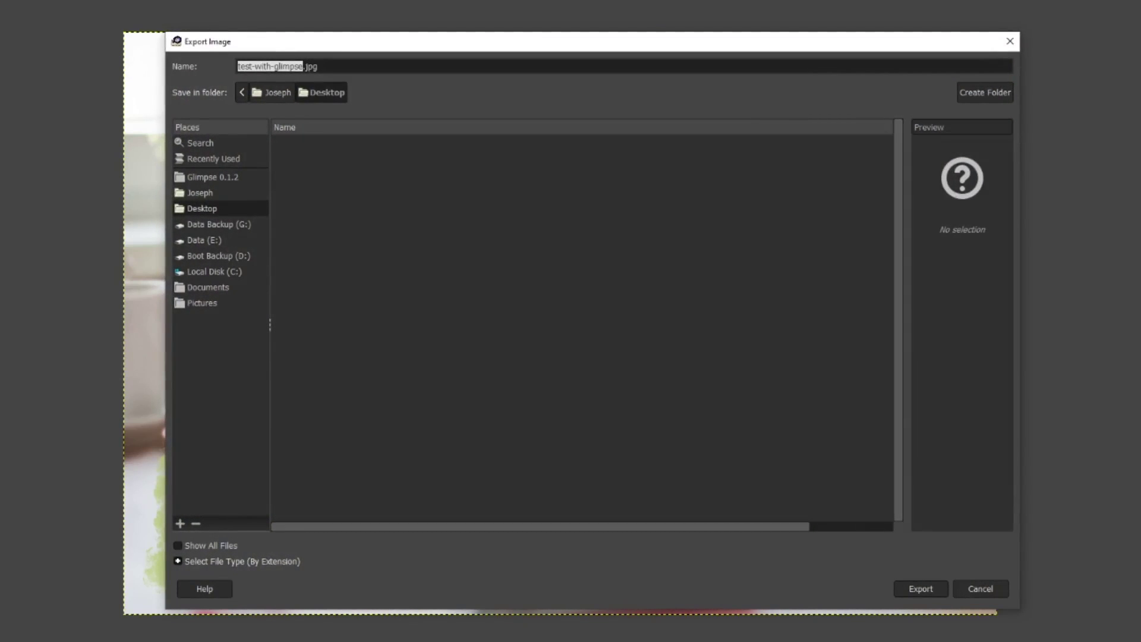
key("Return")
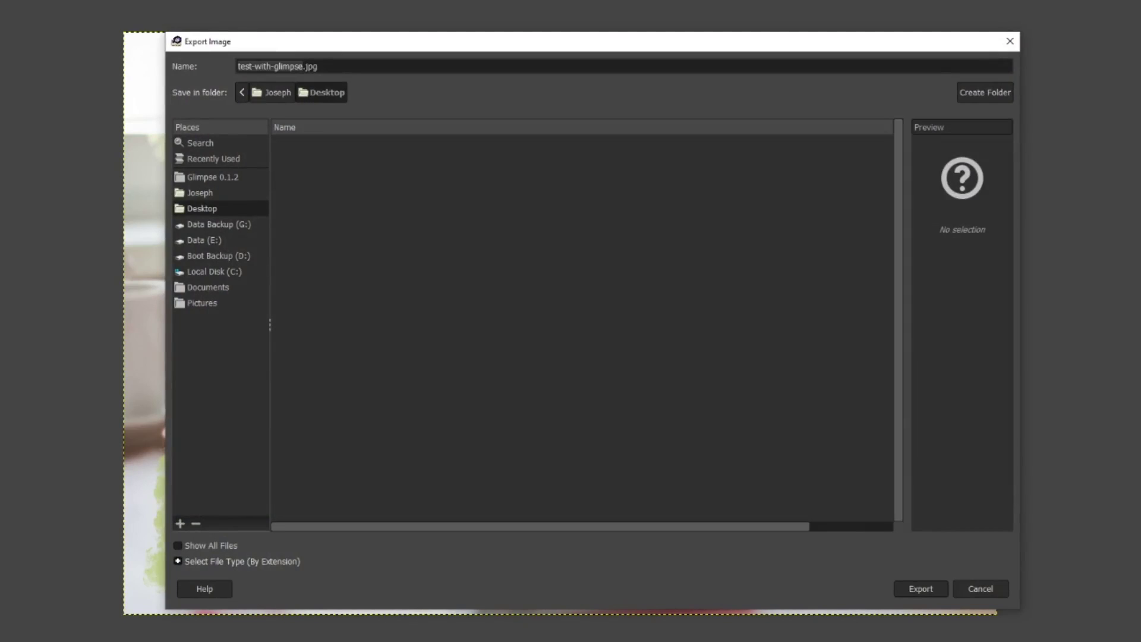
key("Return")
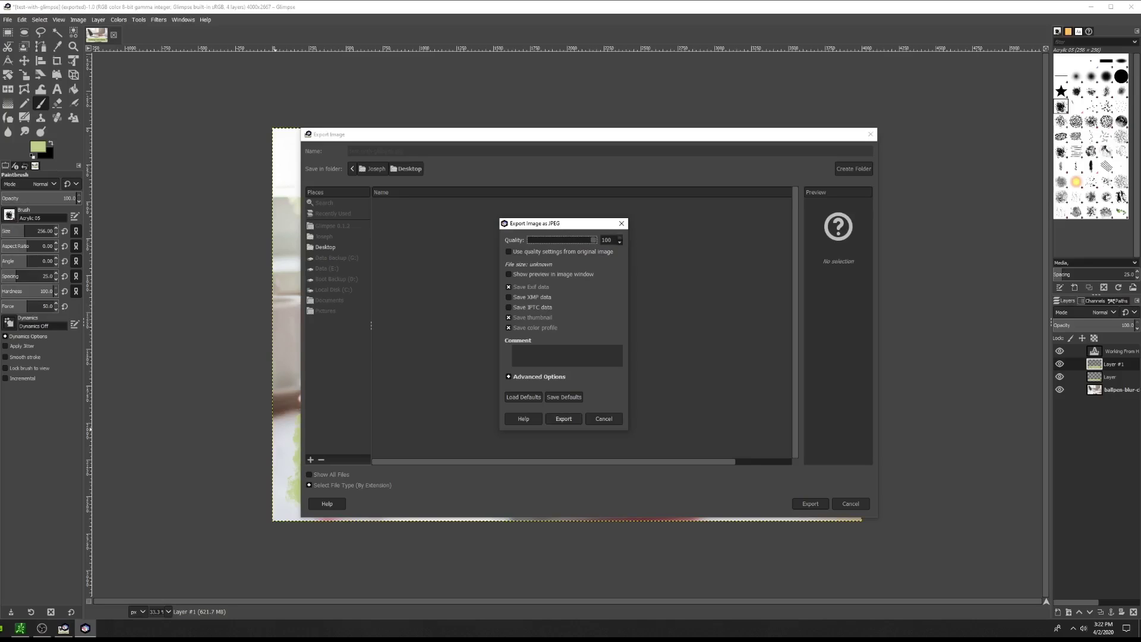
key("Return")
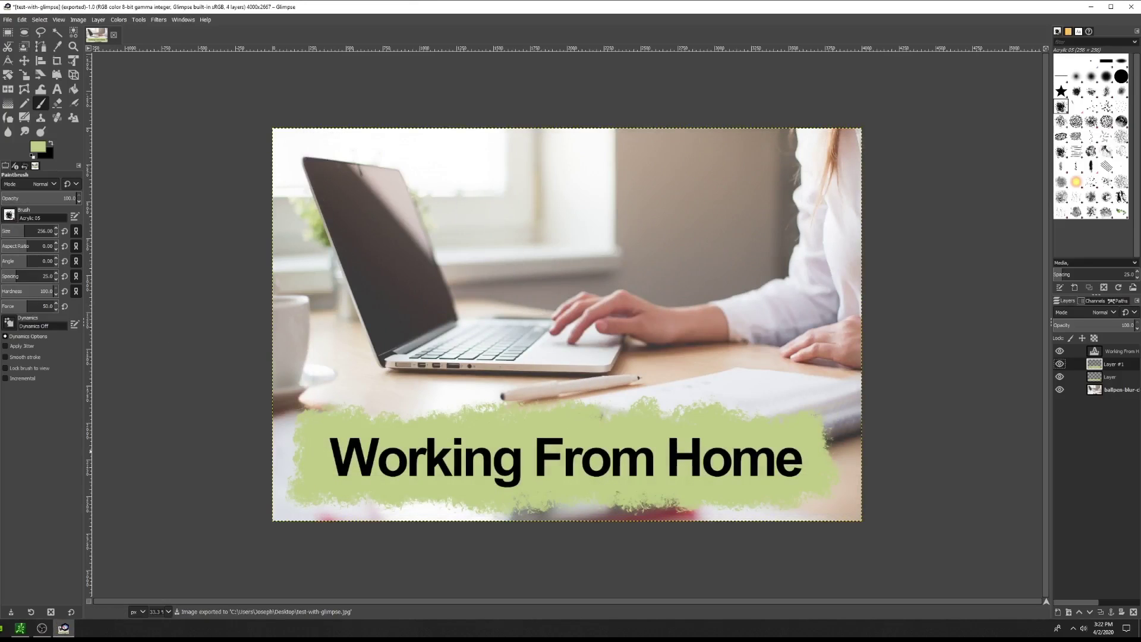